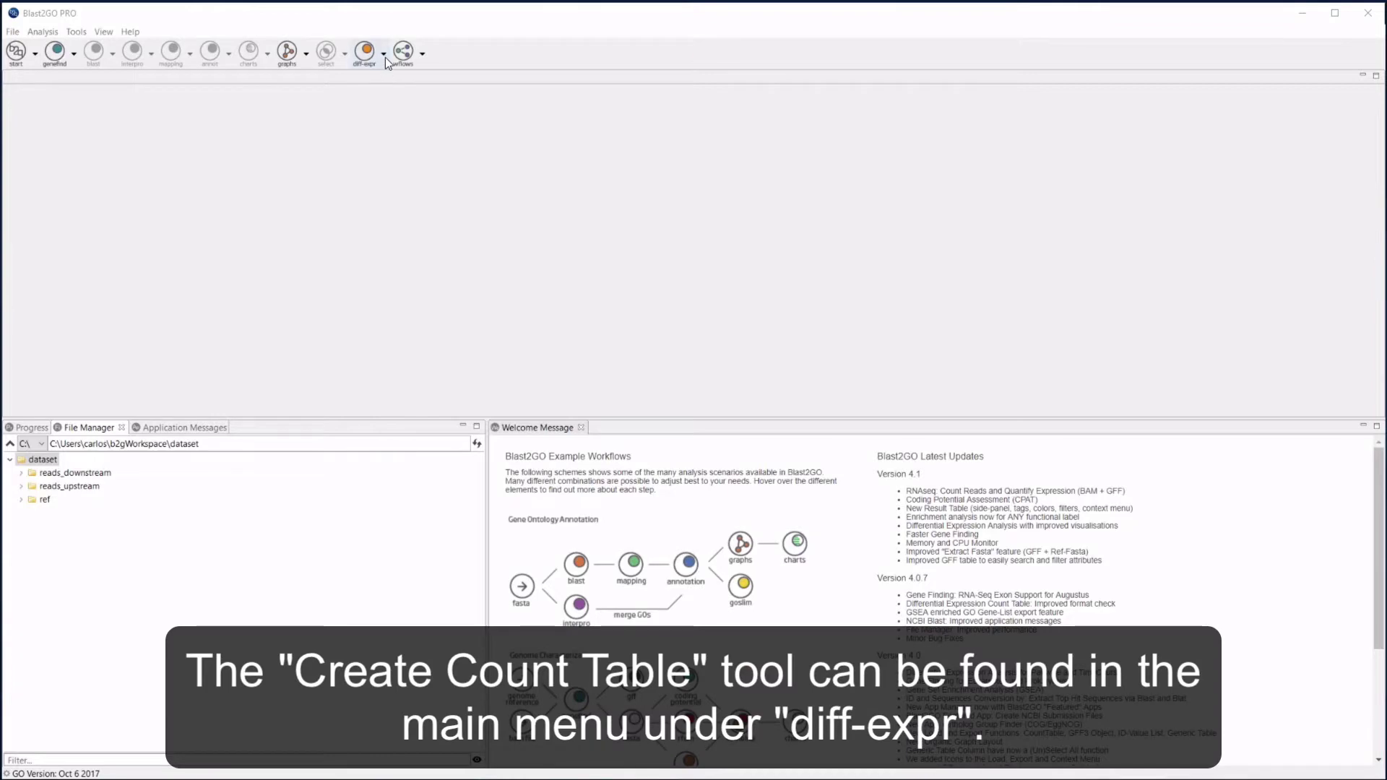
Launch Create Count Table from diff-expr with Transcript-level Quantification and advance to Input Data
{"action": "left_click", "coordinate": [384, 57]}
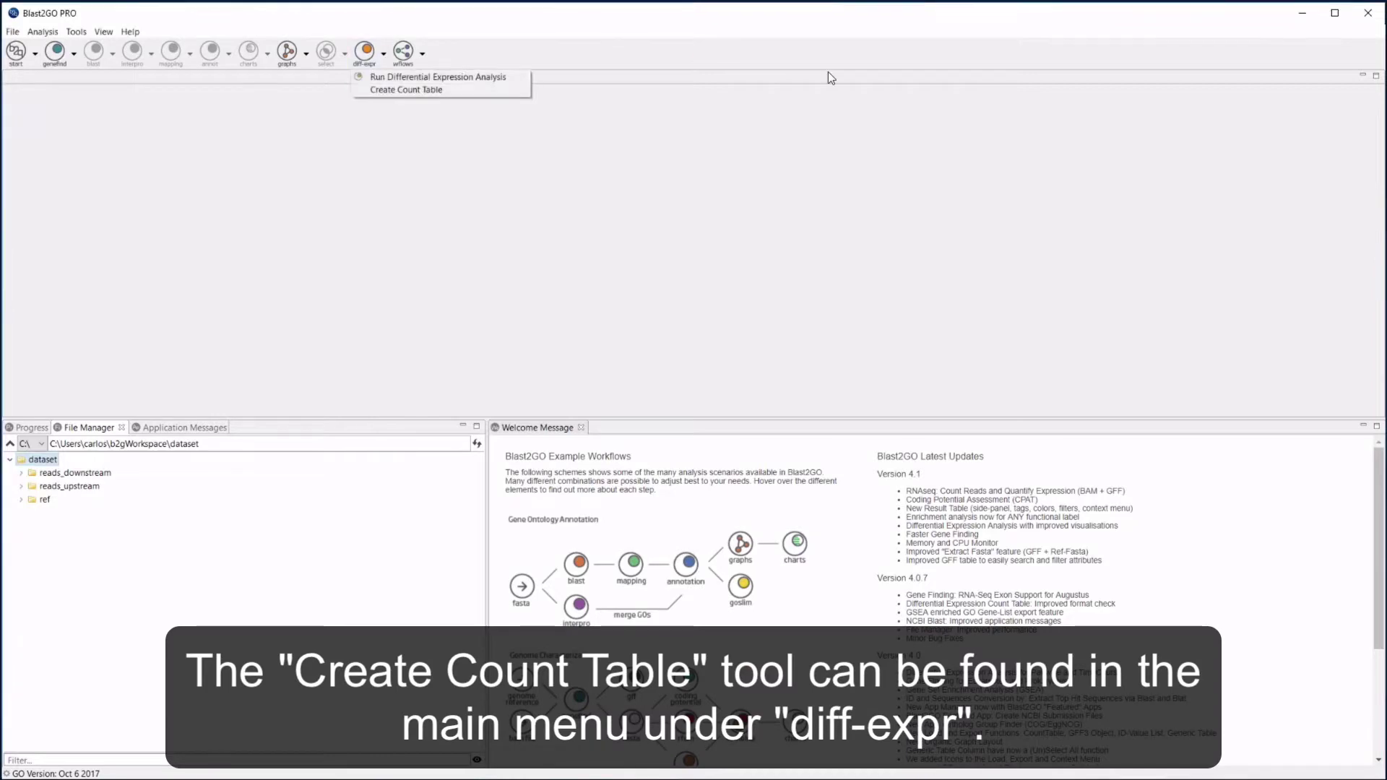
{"action": "left_click", "coordinate": [384, 88]}
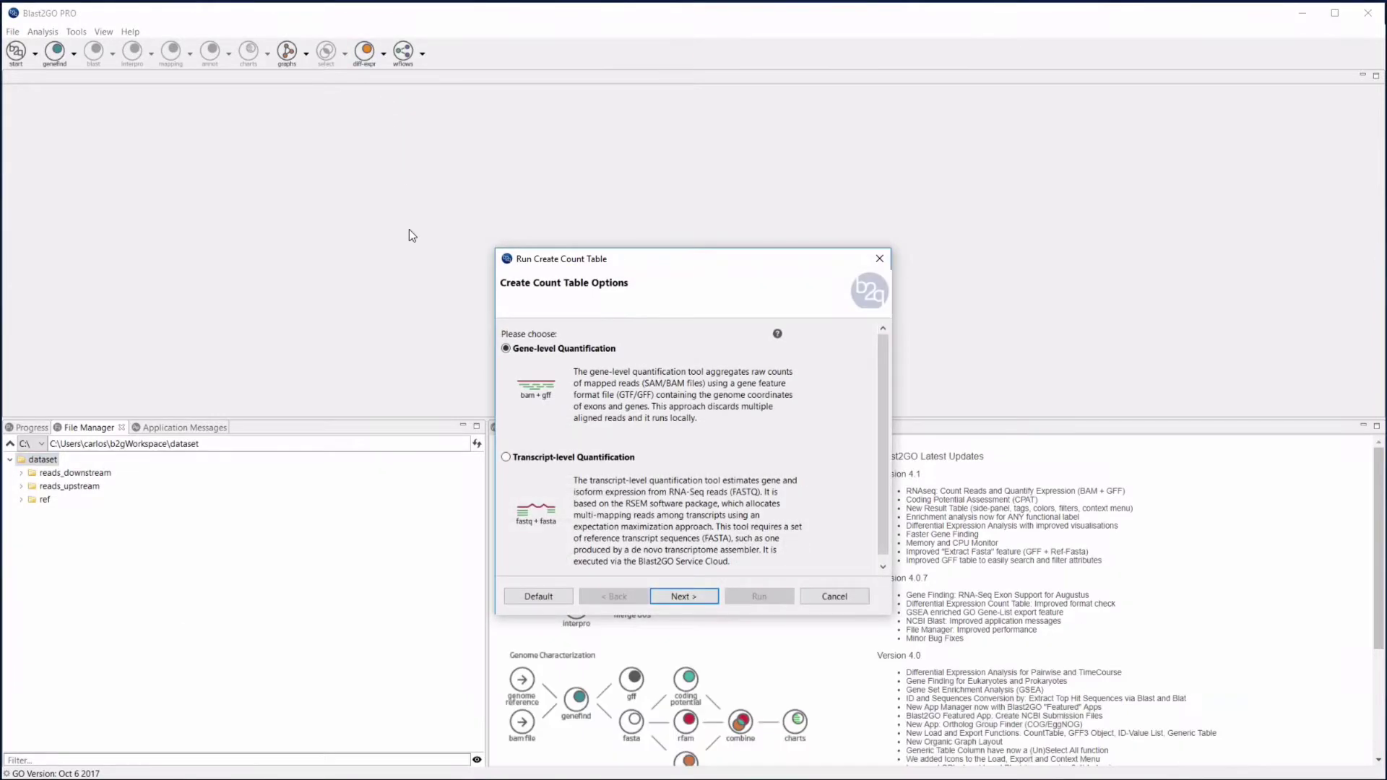
{"action": "left_click", "coordinate": [506, 458]}
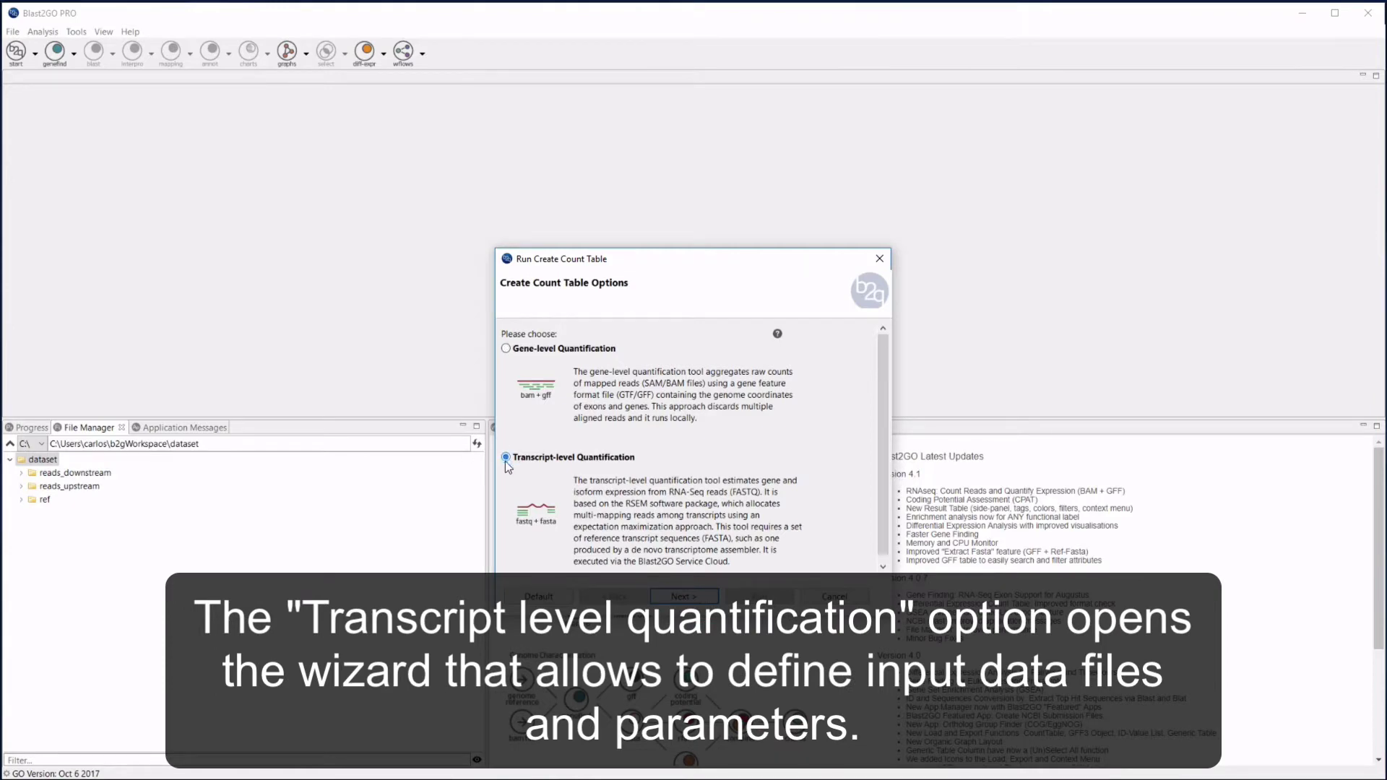
{"action": "left_click", "coordinate": [684, 597]}
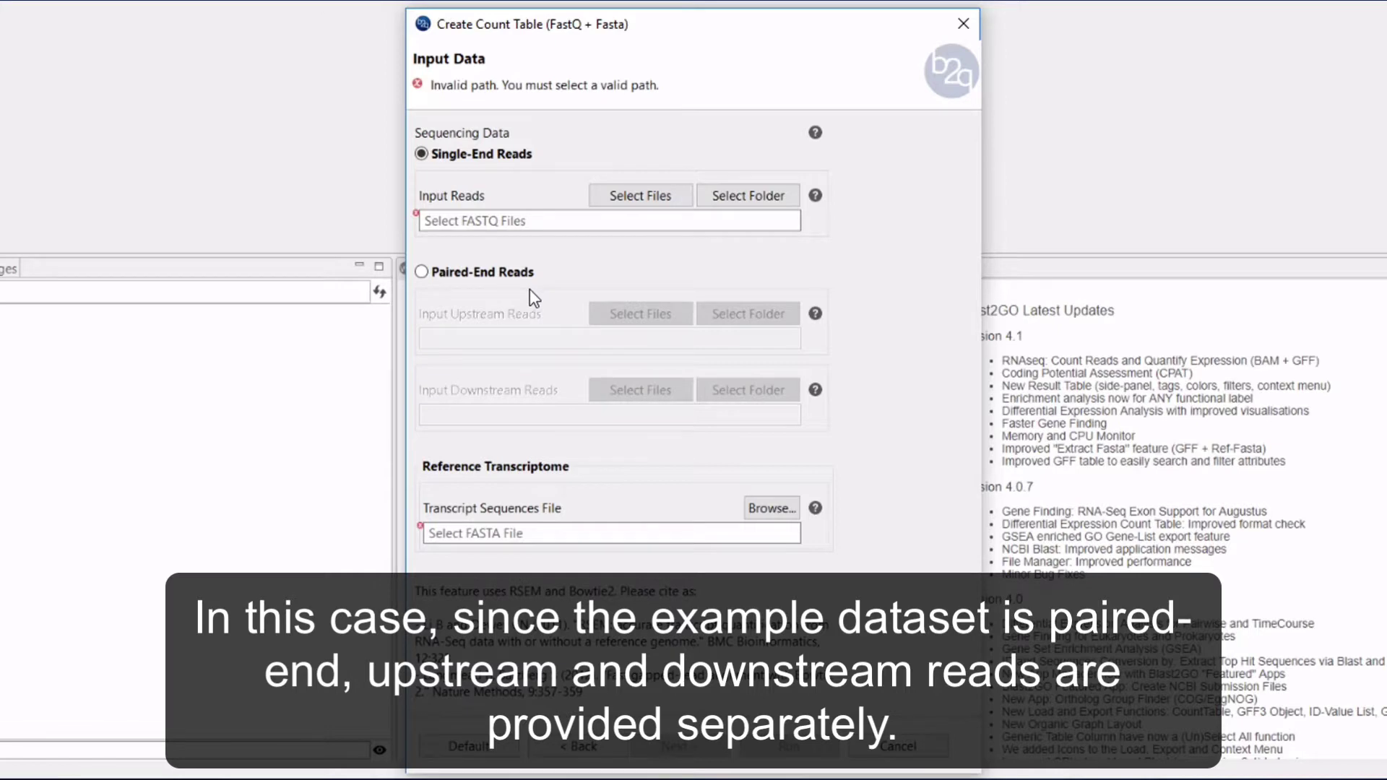
Switch to paired-end reads and load all six _1.fastq files from reads_upstream
{"action": "left_click", "coordinate": [422, 272]}
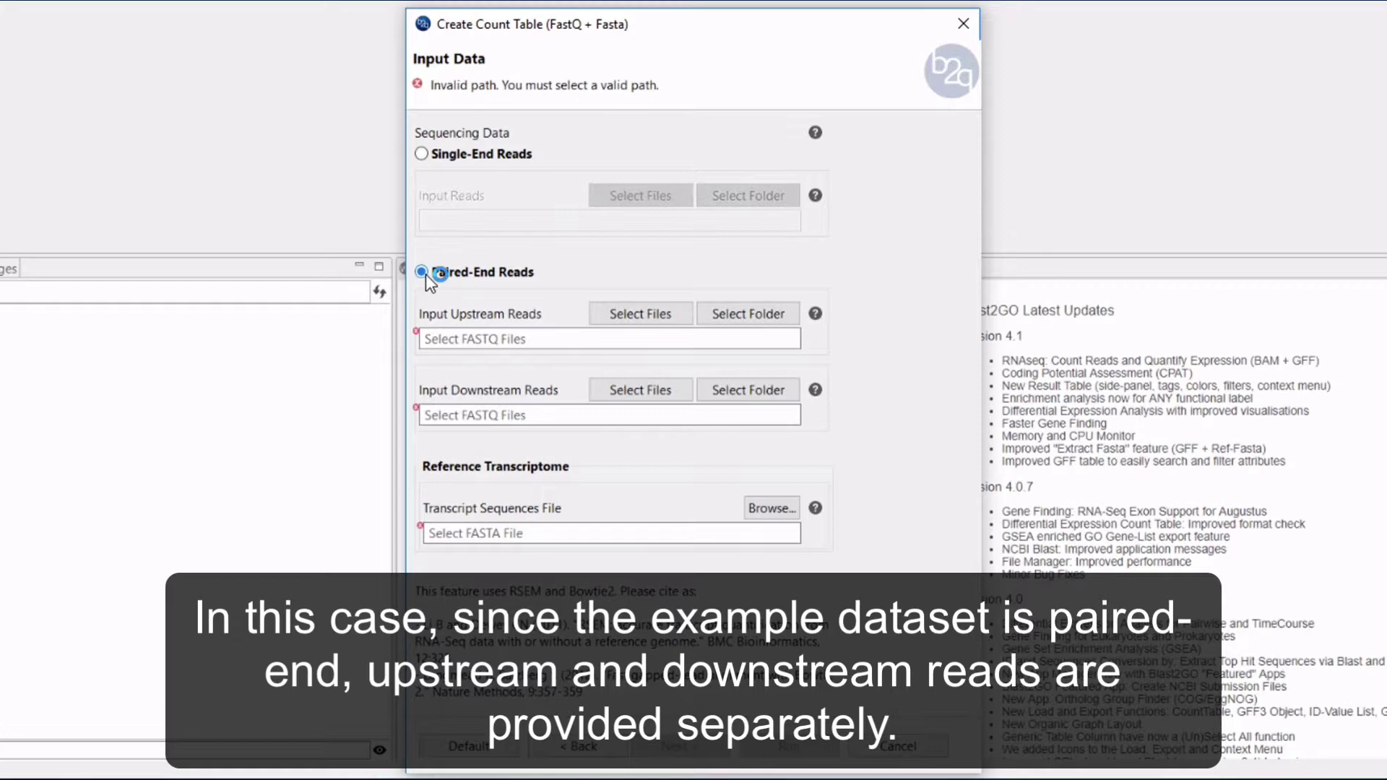
{"action": "left_click", "coordinate": [632, 318]}
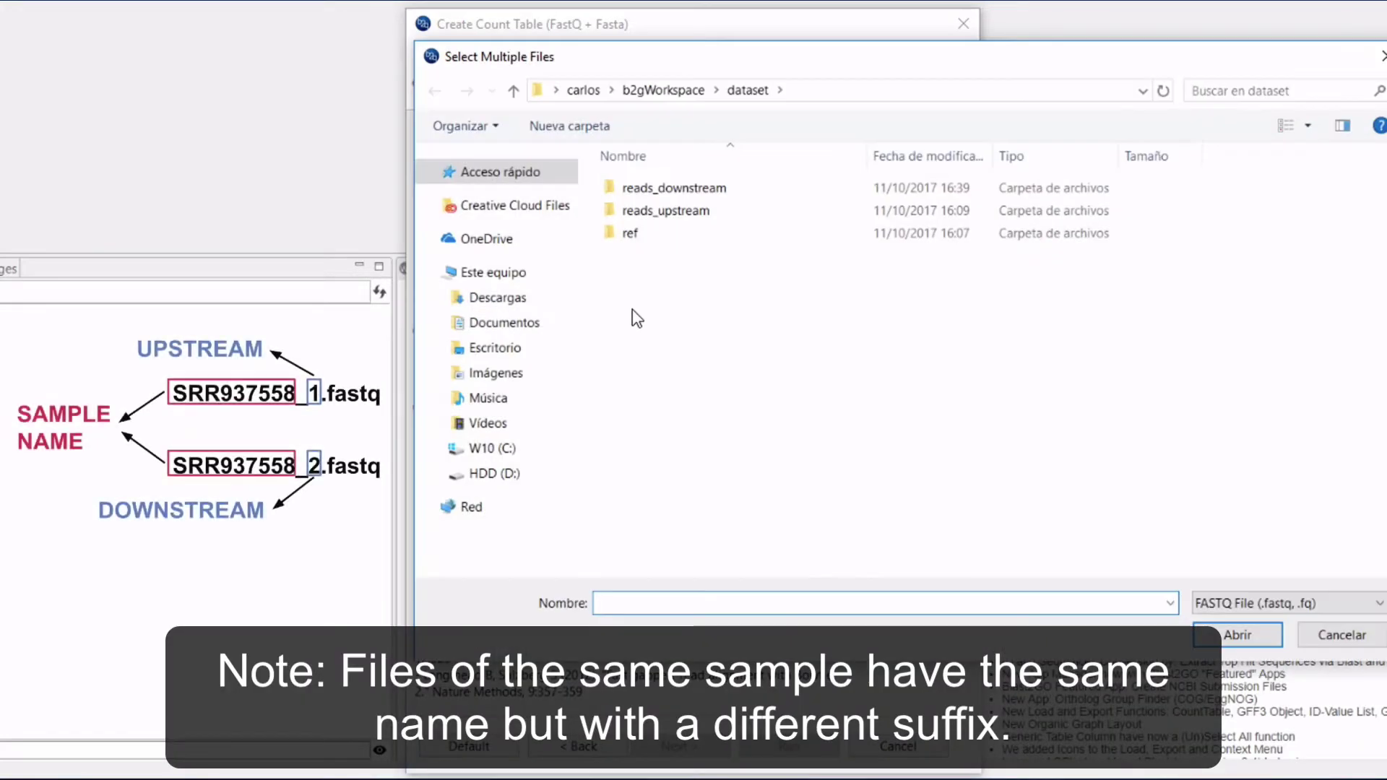
{"action": "double_click", "coordinate": [638, 213]}
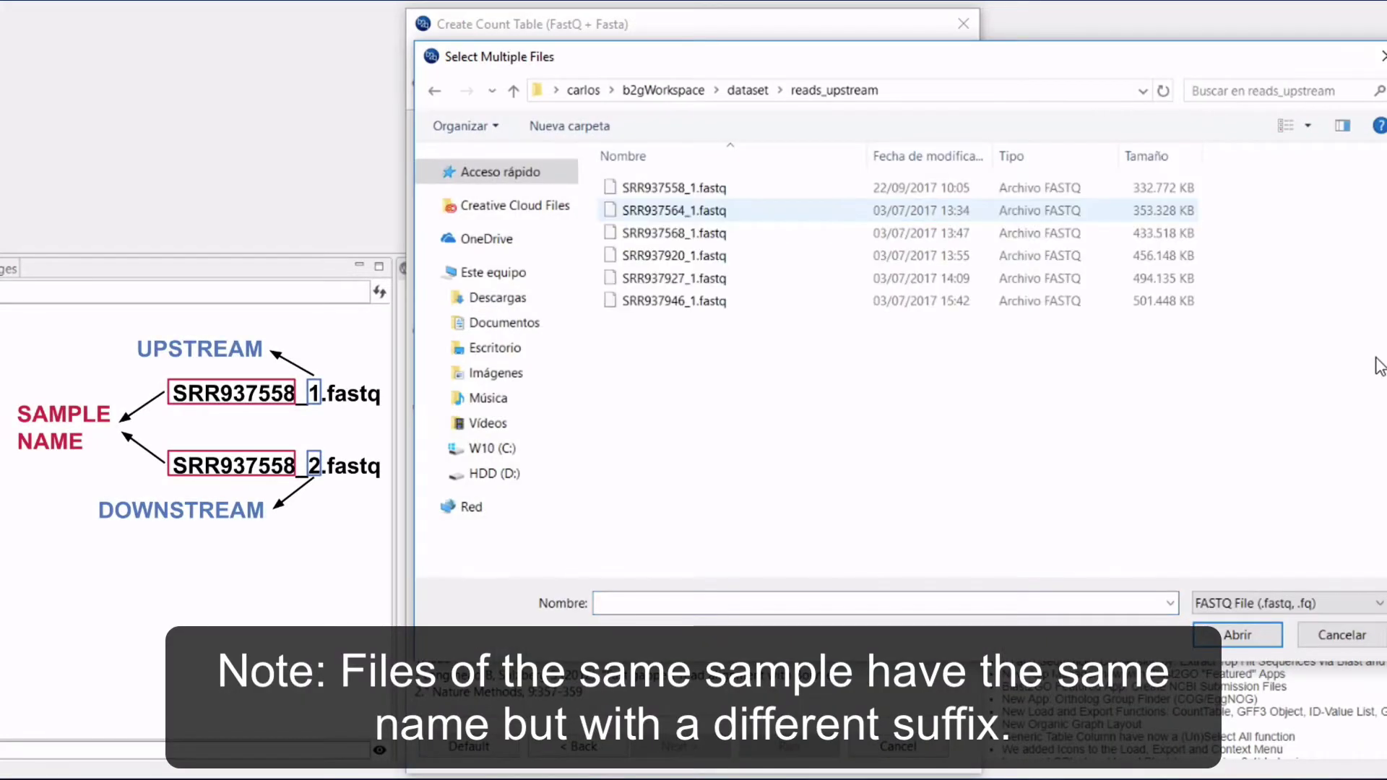
{"action": "left_click", "coordinate": [645, 189]}
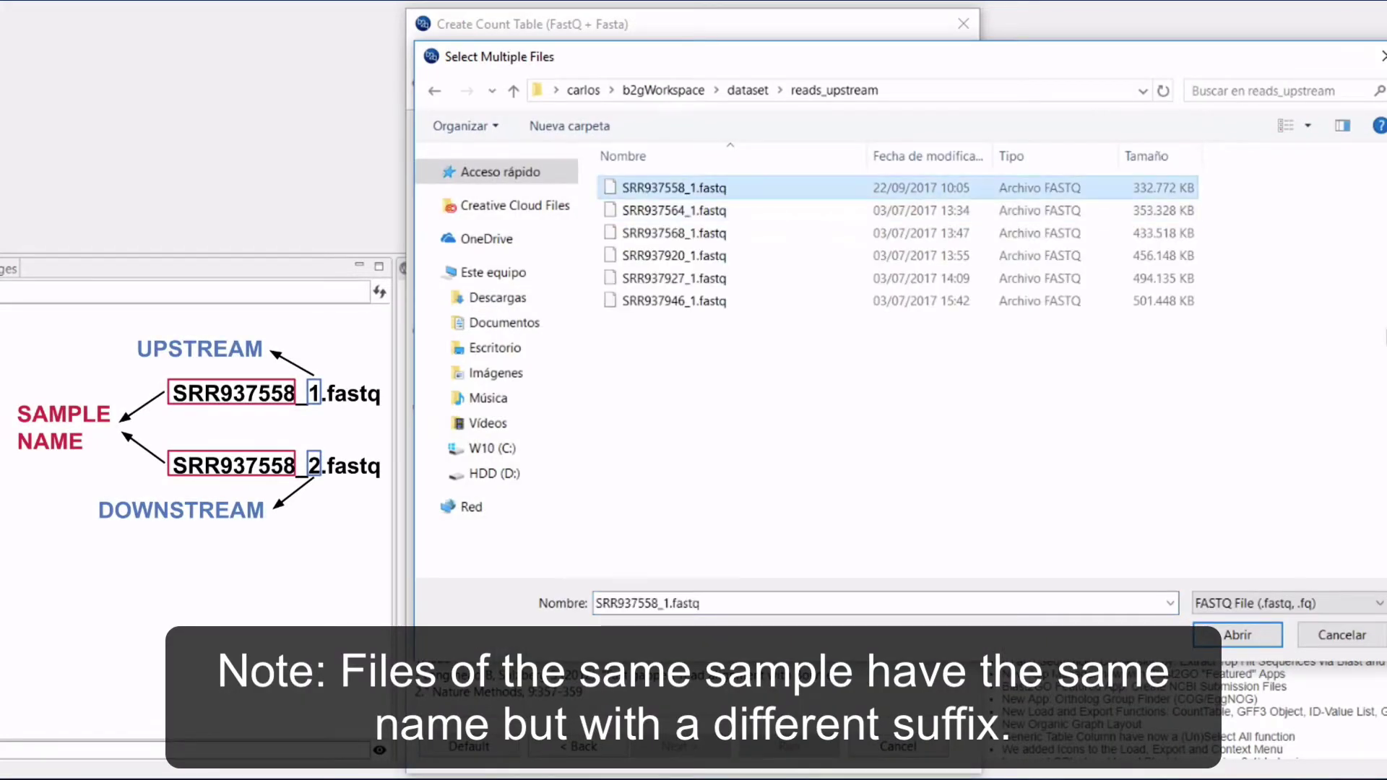
{"action": "left_click", "coordinate": [652, 302], "text": "shift"}
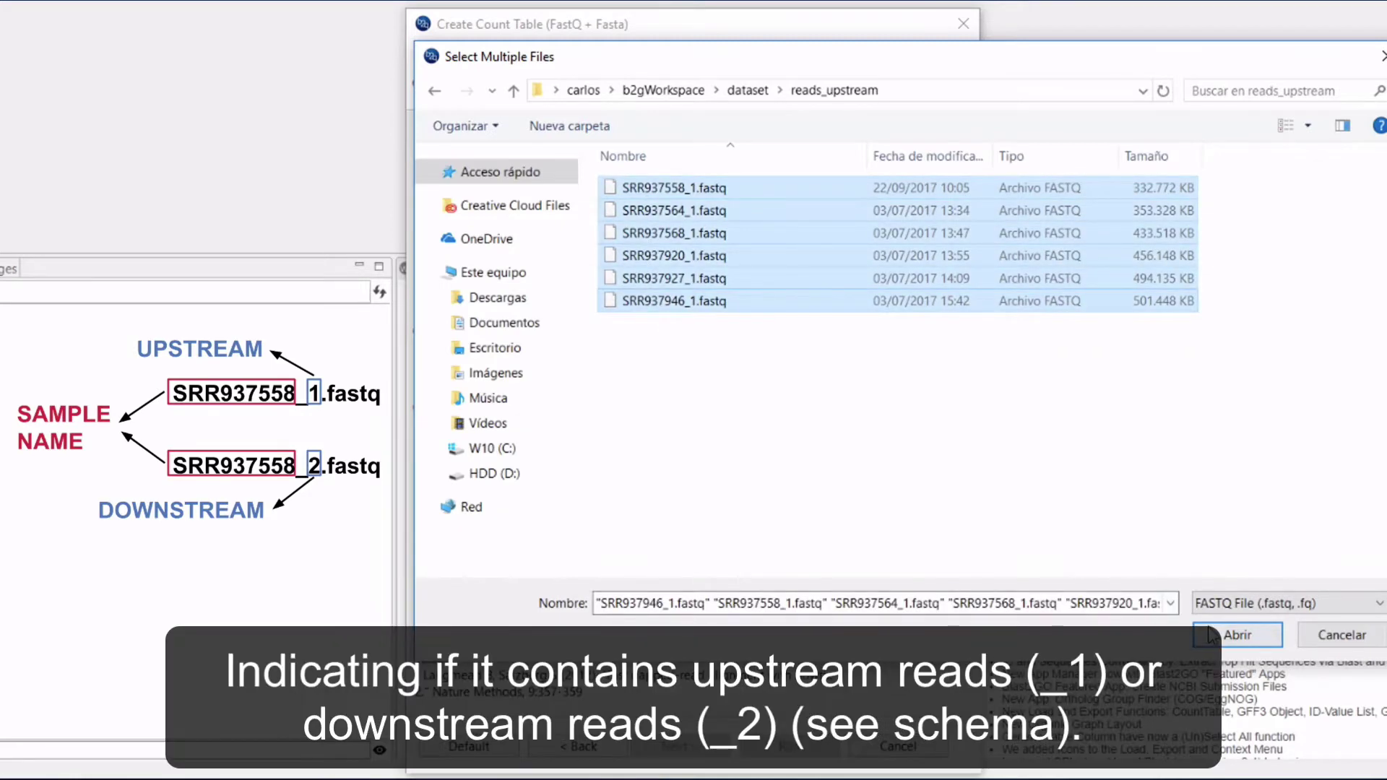
{"action": "left_click", "coordinate": [1244, 636]}
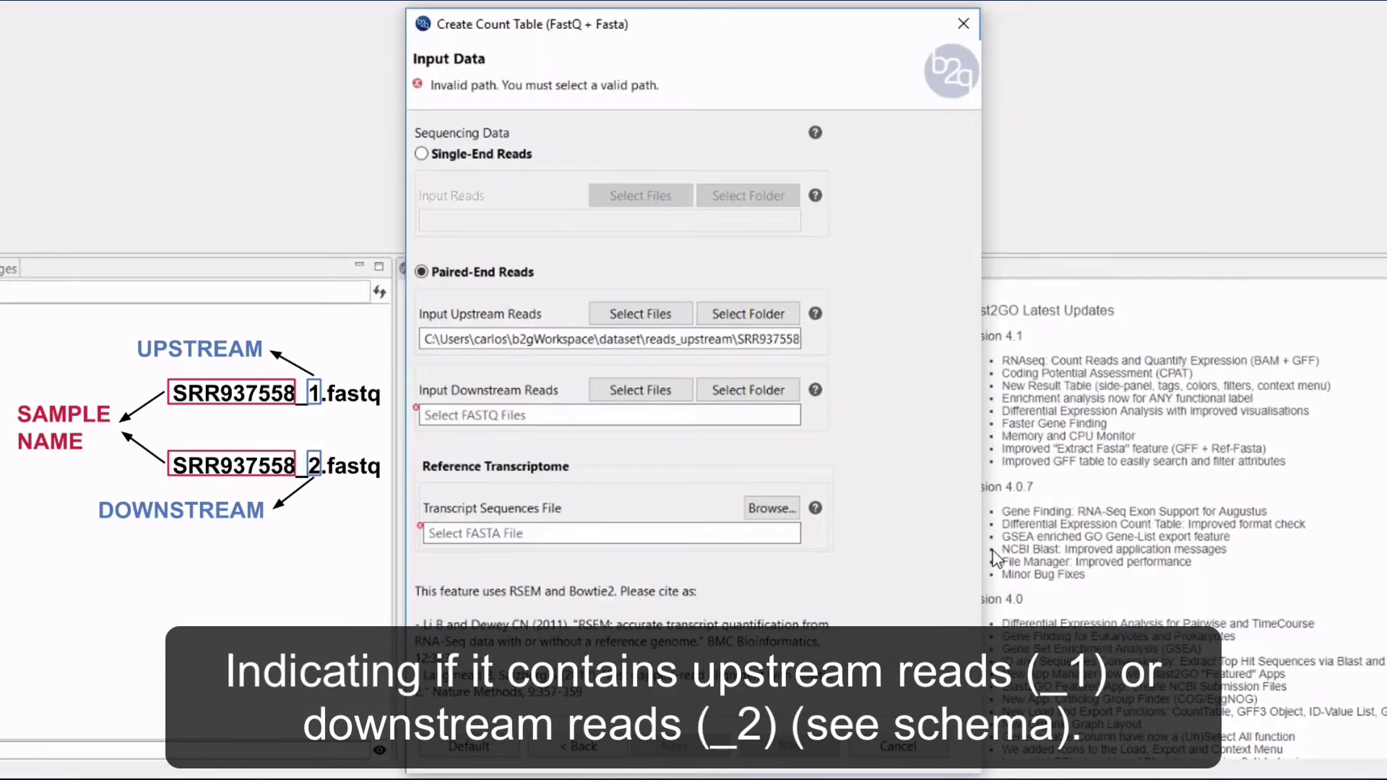
Select all six _2.fastq files in reads_downstream as the downstream reads
{"action": "left_click", "coordinate": [636, 394]}
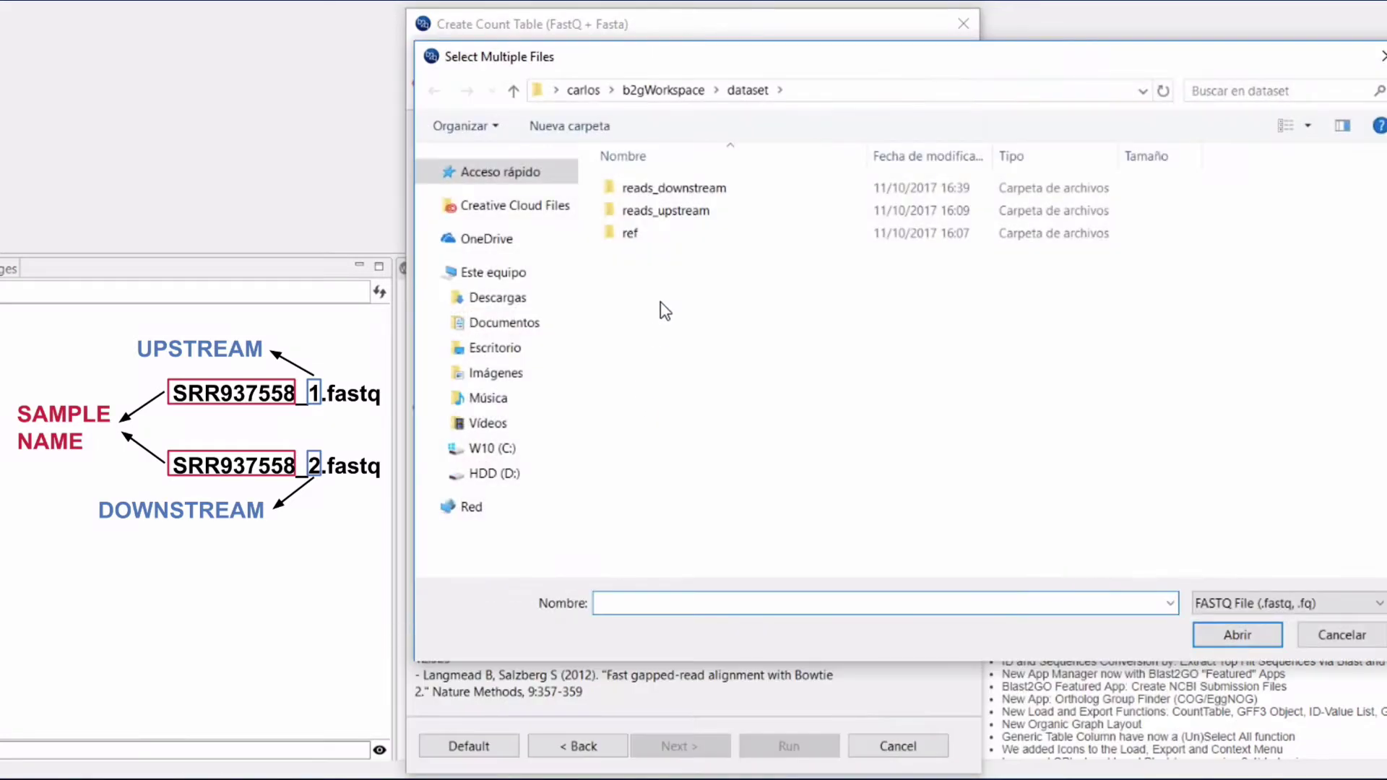
{"action": "double_click", "coordinate": [665, 187]}
{"action": "left_click", "coordinate": [664, 187]}
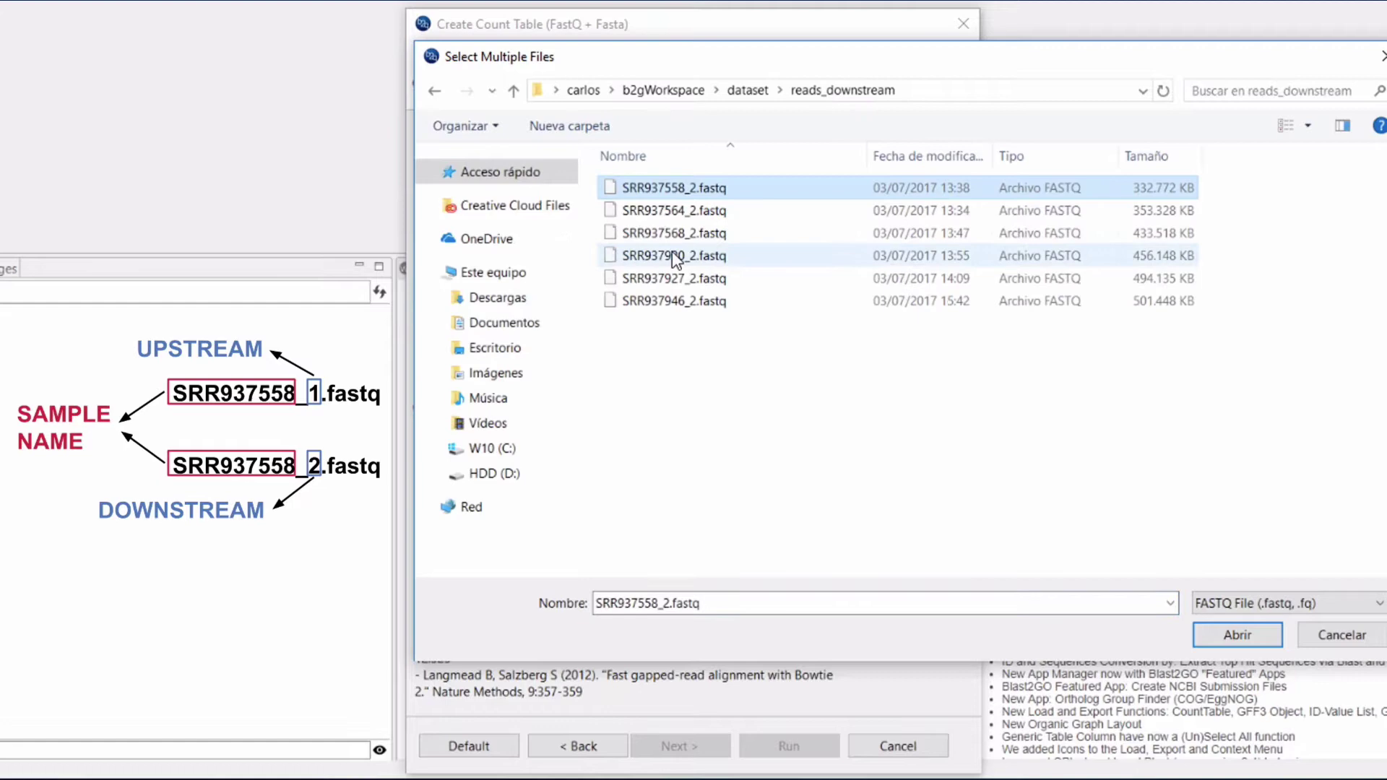
{"action": "left_click", "coordinate": [676, 302], "text": "shift"}
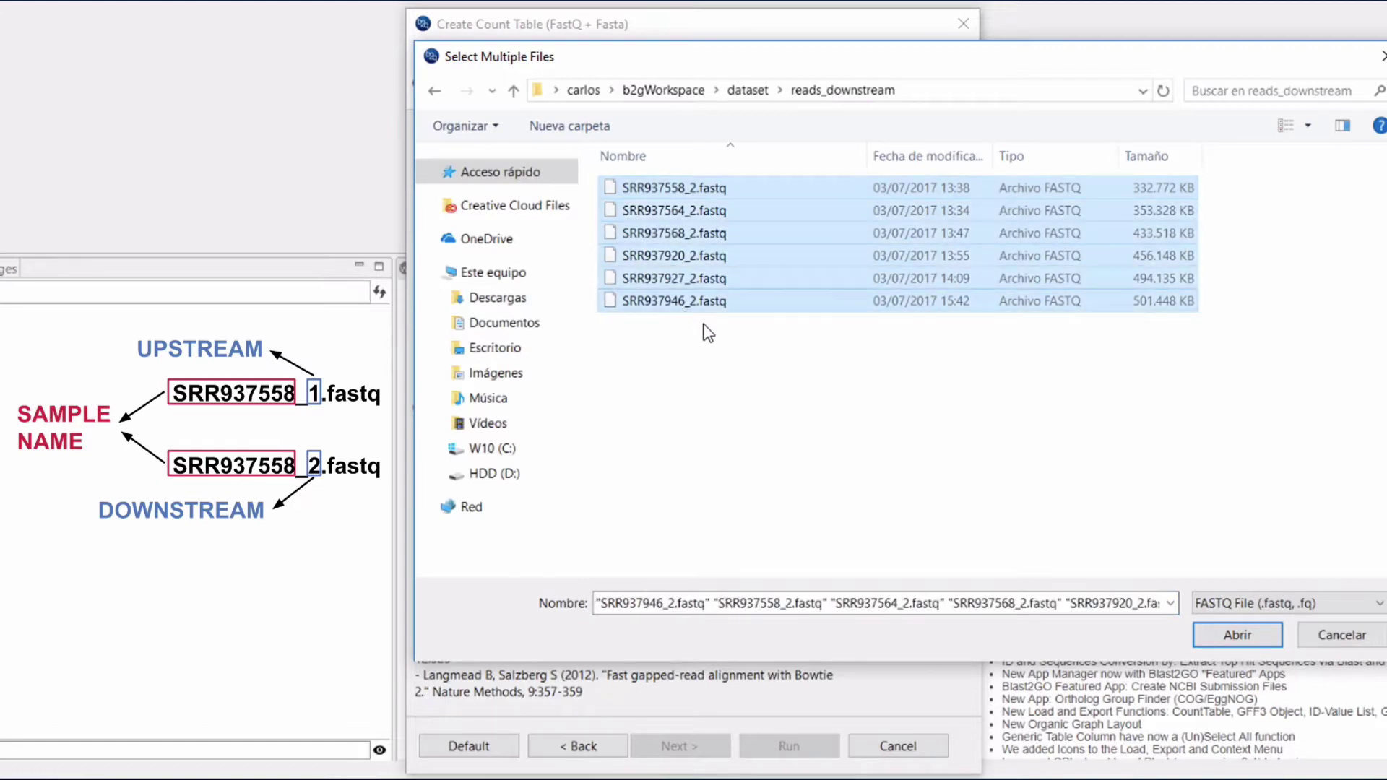
Confirm the downstream reads and set ref/mouse_ref.fa as the transcript sequences file
{"action": "left_click", "coordinate": [1237, 635]}
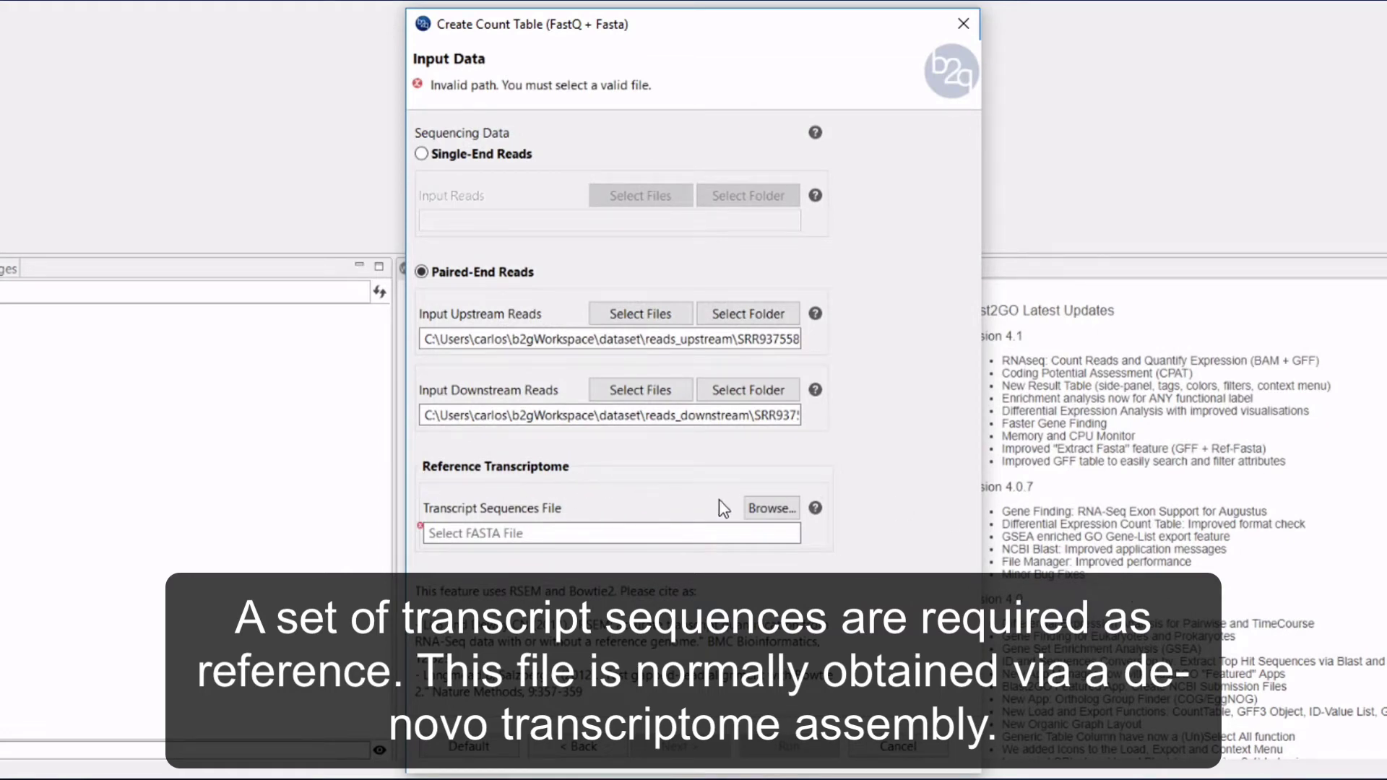
{"action": "left_click", "coordinate": [771, 508]}
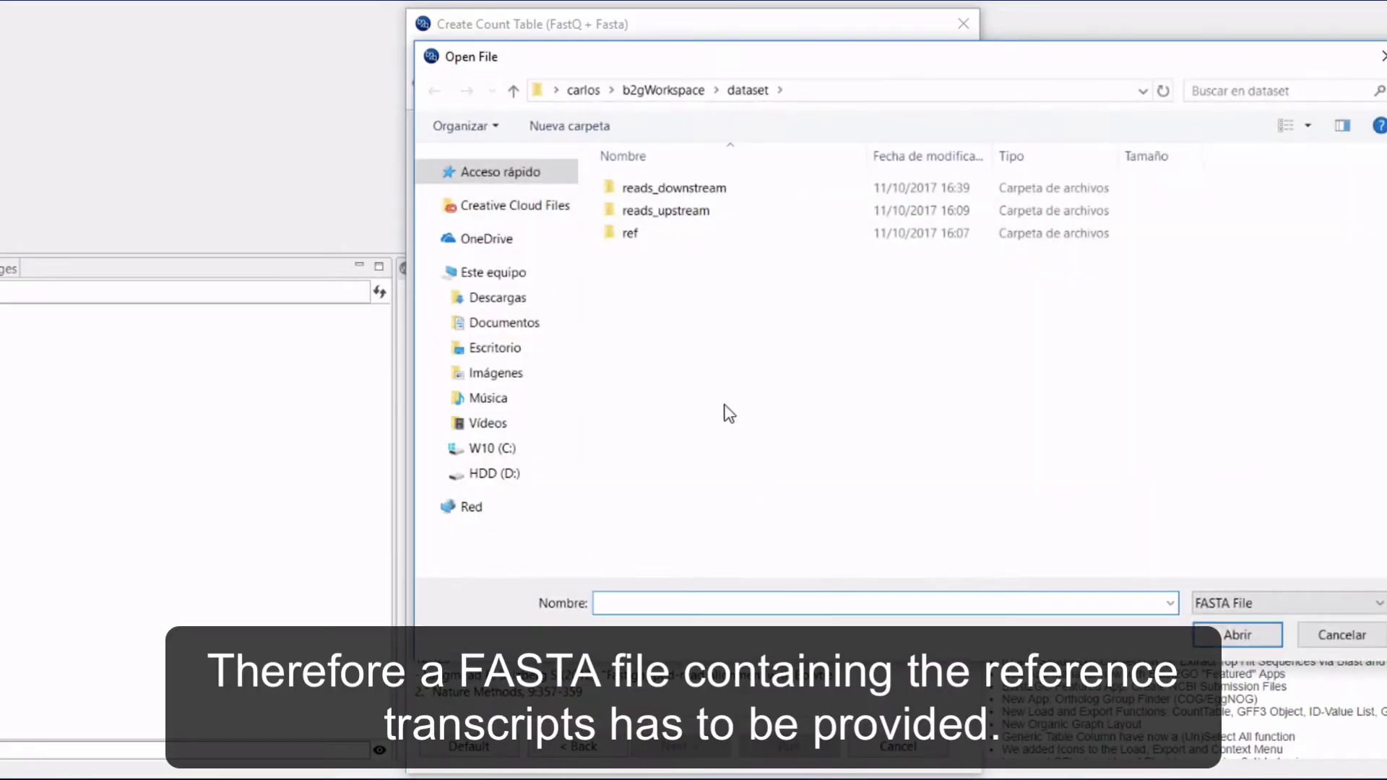
{"action": "double_click", "coordinate": [630, 233]}
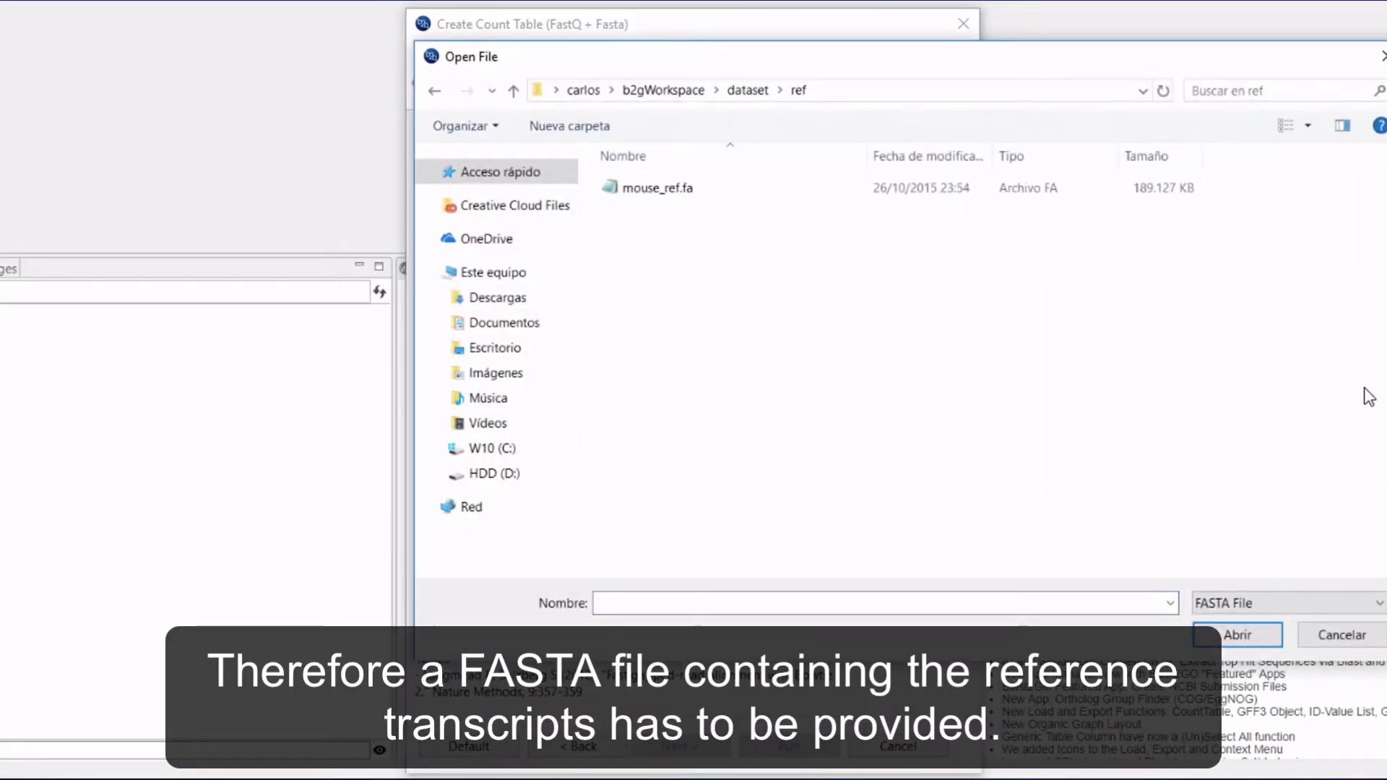
{"action": "left_click", "coordinate": [632, 203]}
{"action": "key", "text": "Return"}
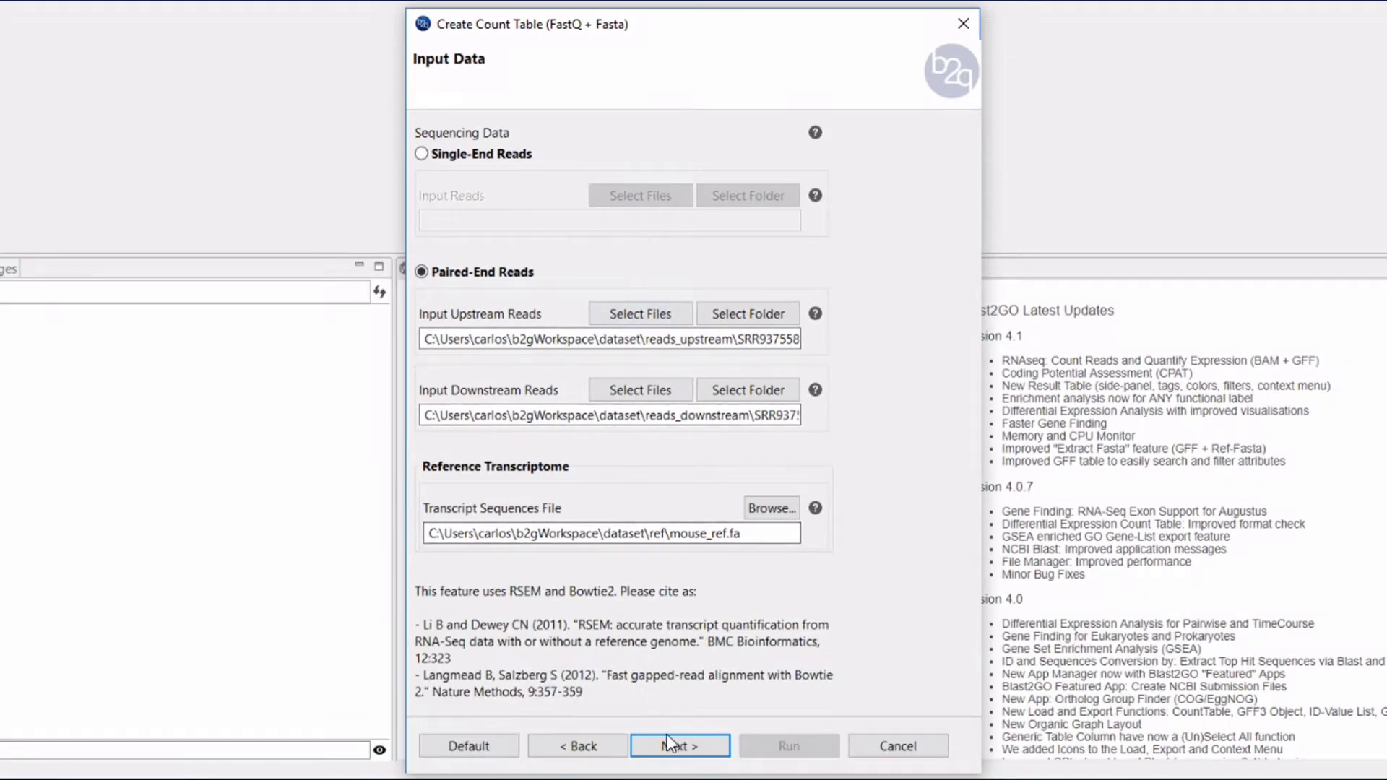
On Advanced Configuration, set ref/mouse_ref_mapping.txt as the transcript-to-gene map file
{"action": "left_click", "coordinate": [669, 738]}
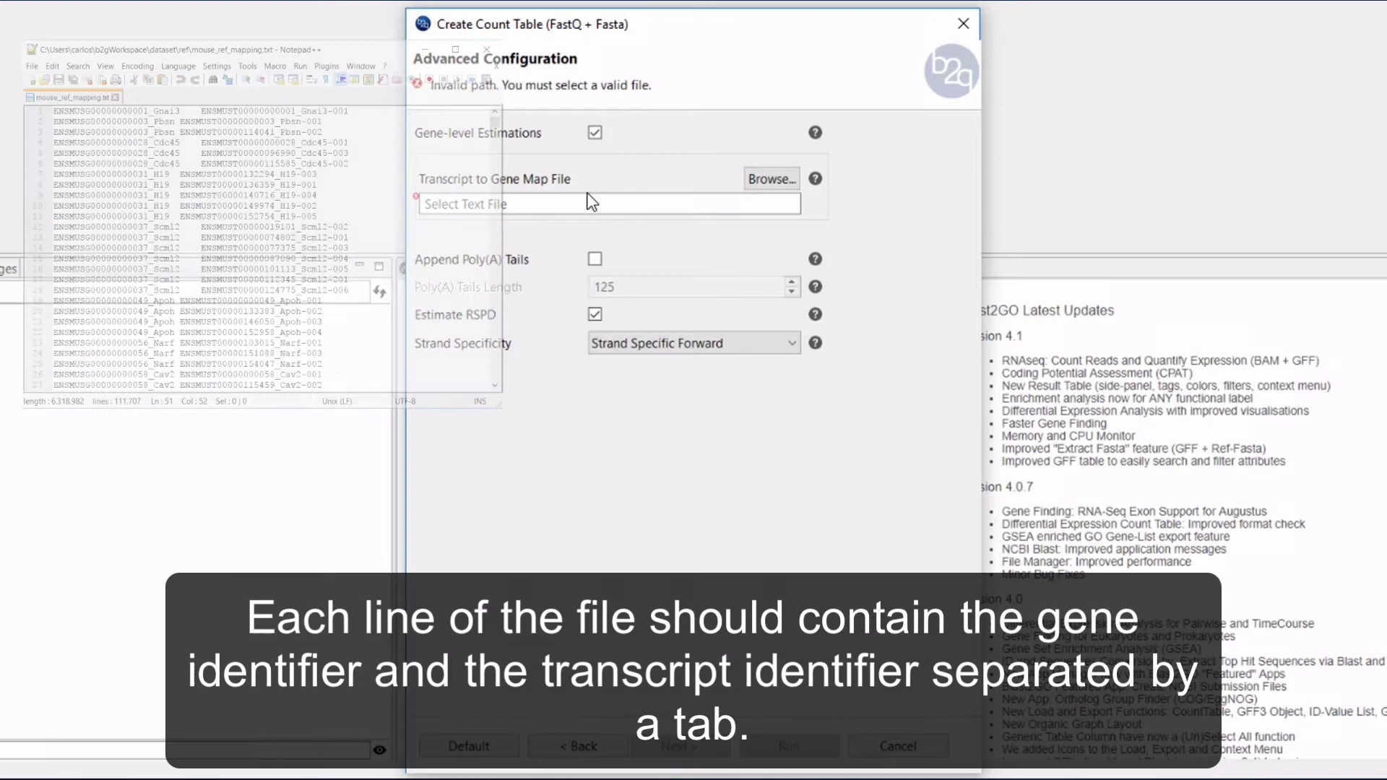
{"action": "left_click", "coordinate": [773, 179]}
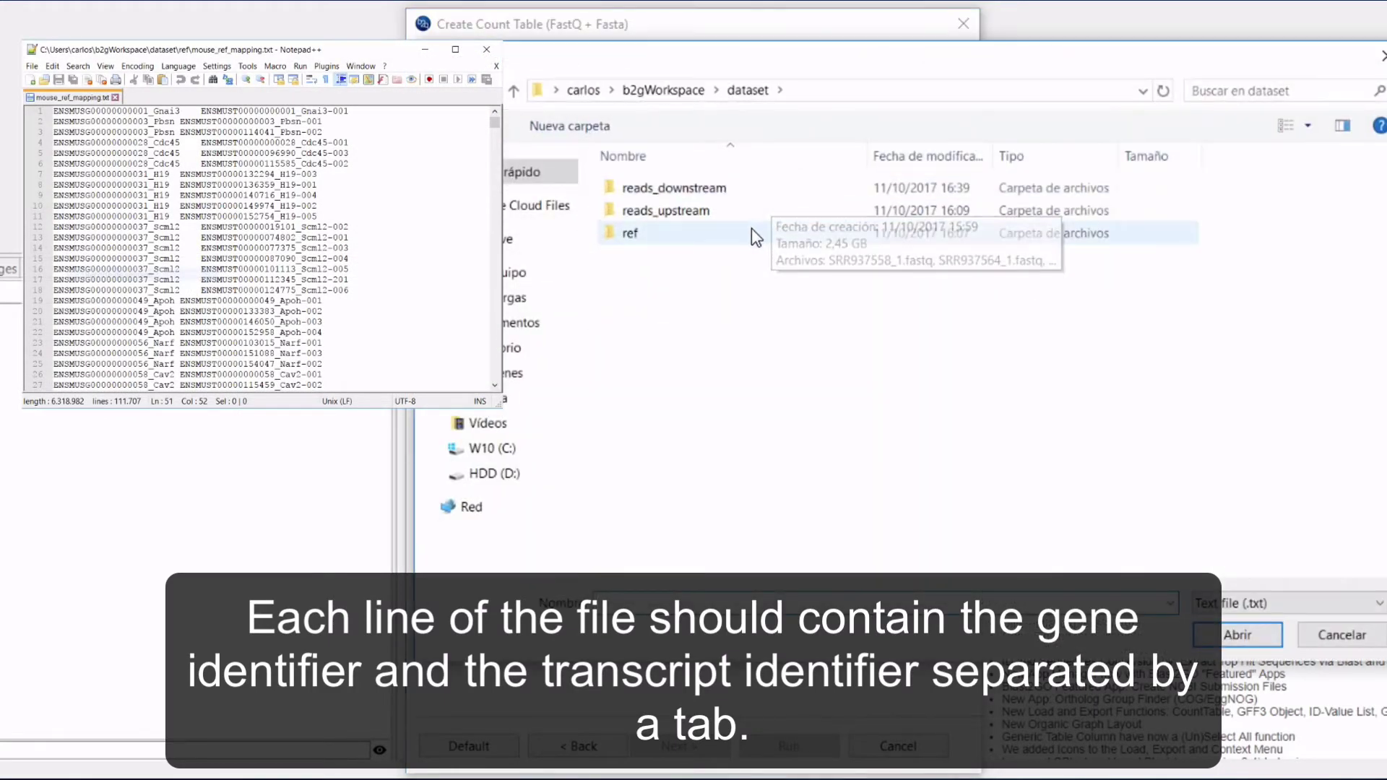
{"action": "double_click", "coordinate": [752, 228]}
{"action": "double_click", "coordinate": [746, 193]}
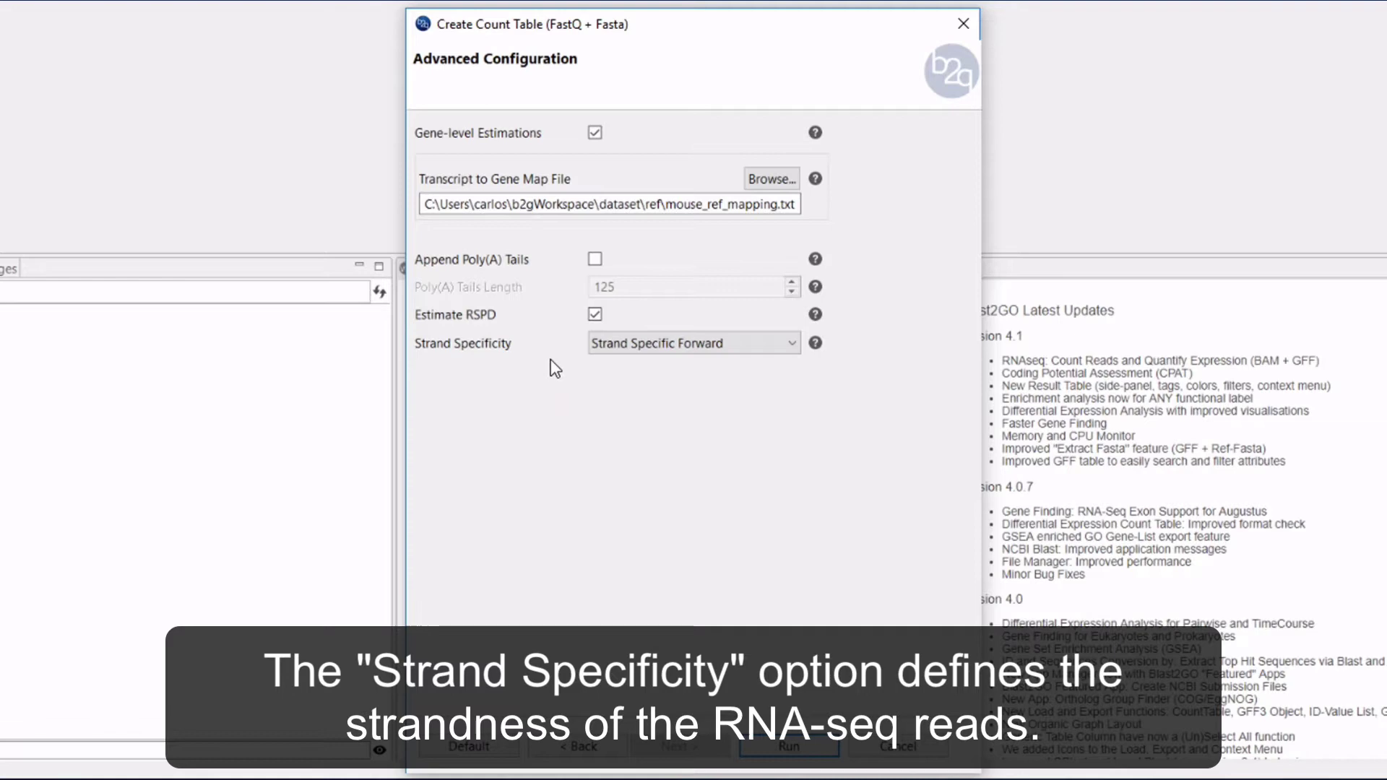
{"action": "left_click", "coordinate": [791, 343]}
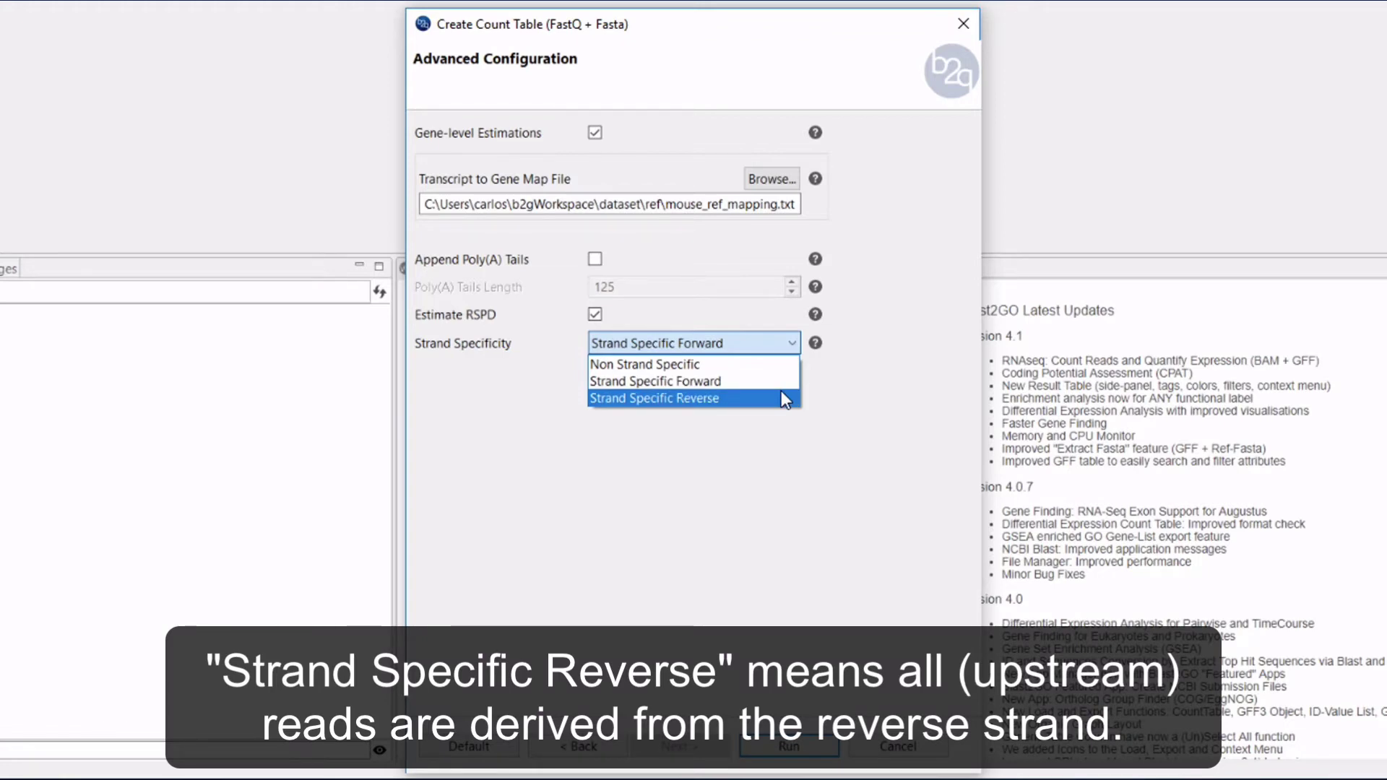
{"action": "left_click", "coordinate": [782, 388]}
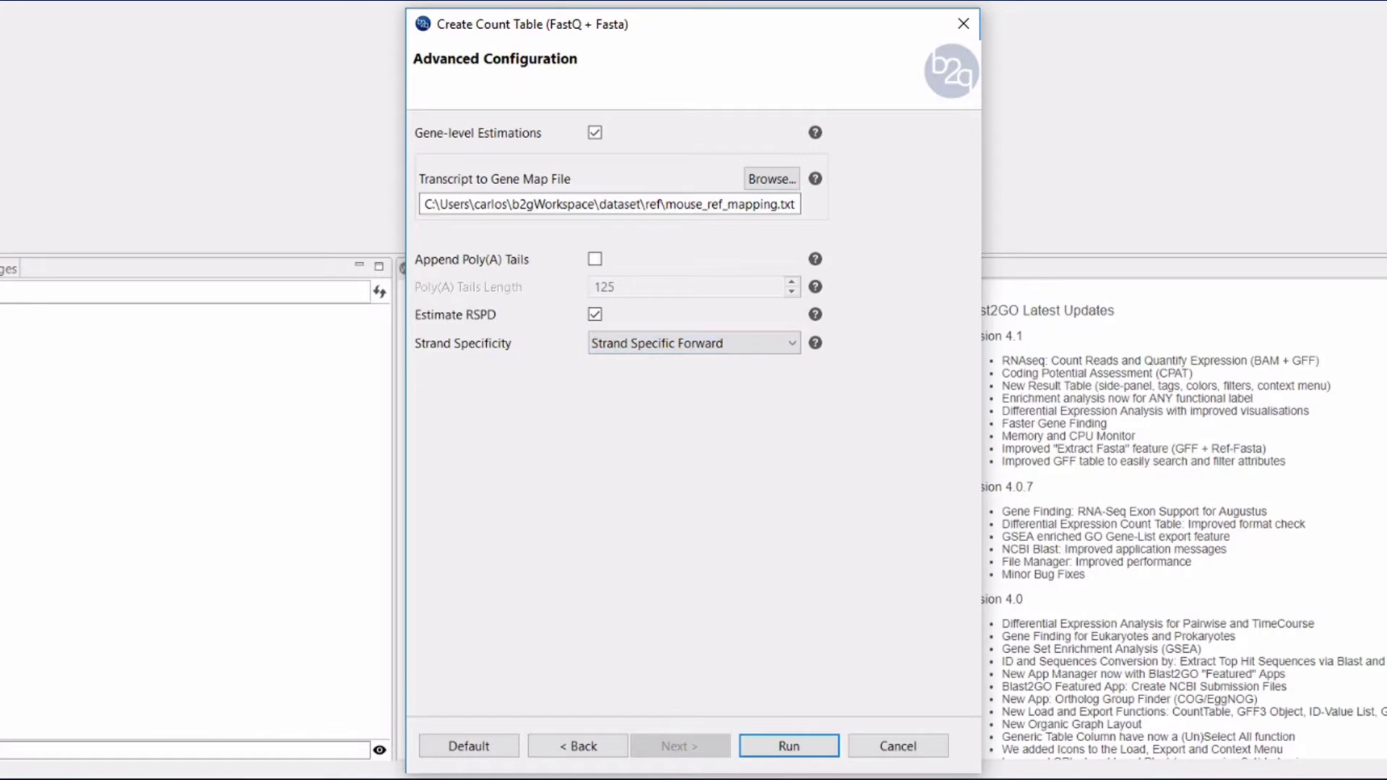
Run the quantification and view the isoform_level count table
{"action": "left_click", "coordinate": [777, 748]}
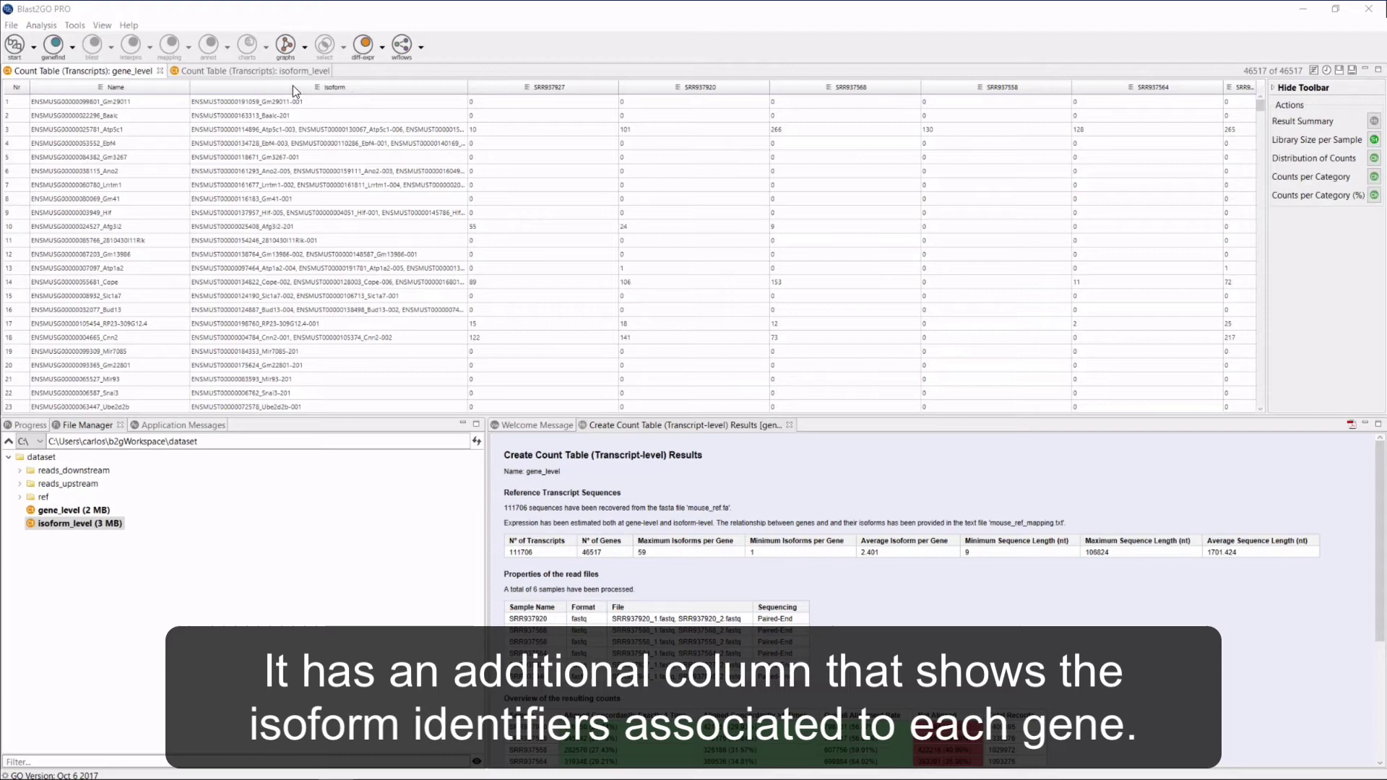
{"action": "left_click", "coordinate": [275, 71]}
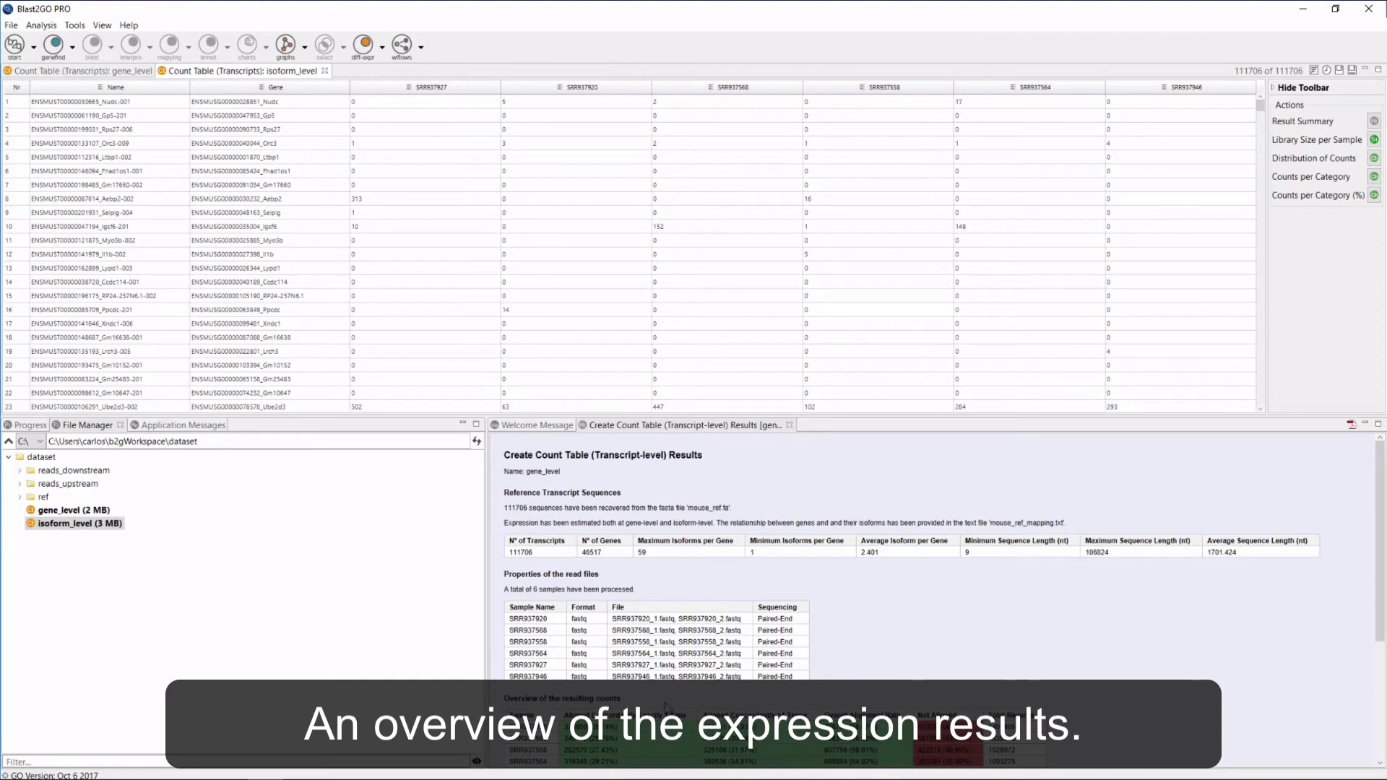
Create the Library Size per Sample bar chart for isoform_level
{"action": "scroll", "coordinate": [668, 706], "scroll_direction": "down", "scroll_amount": 5}
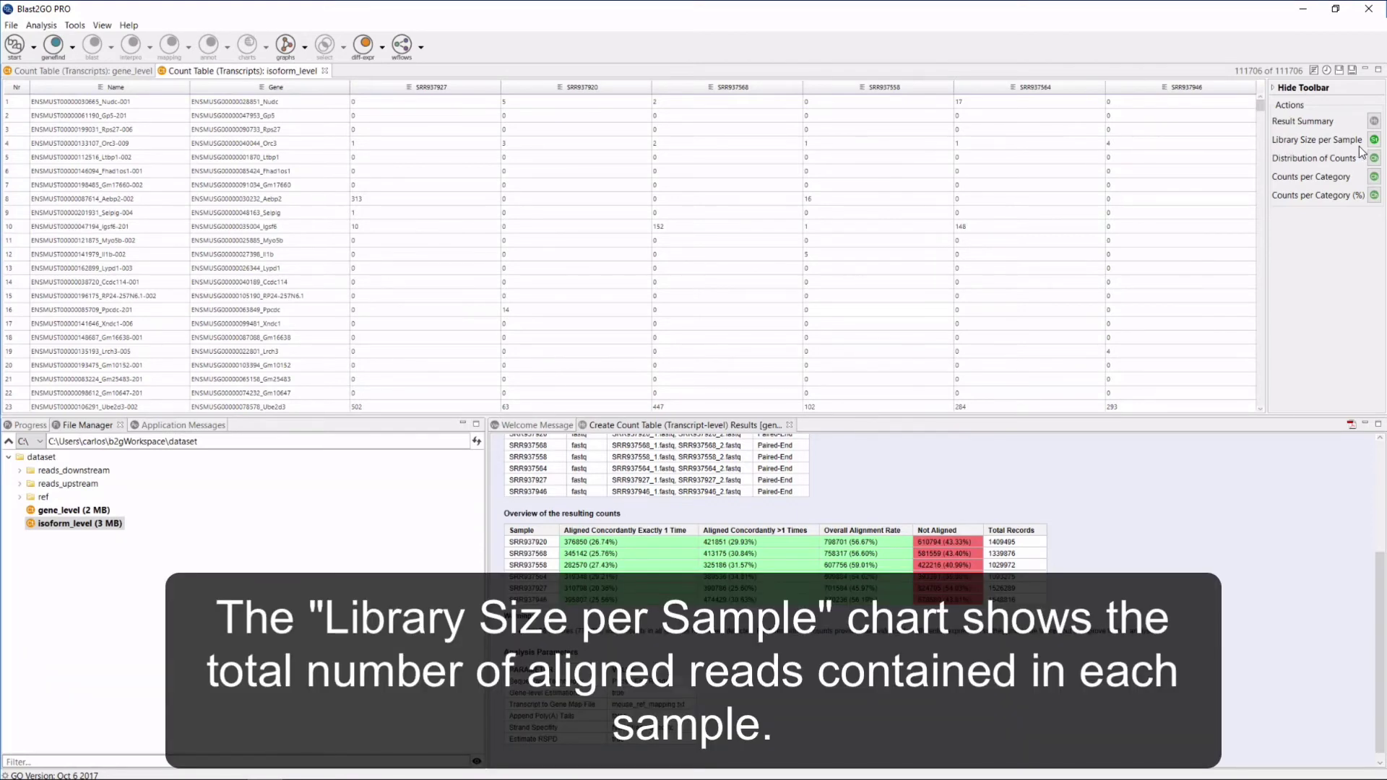
{"action": "left_click", "coordinate": [1374, 141]}
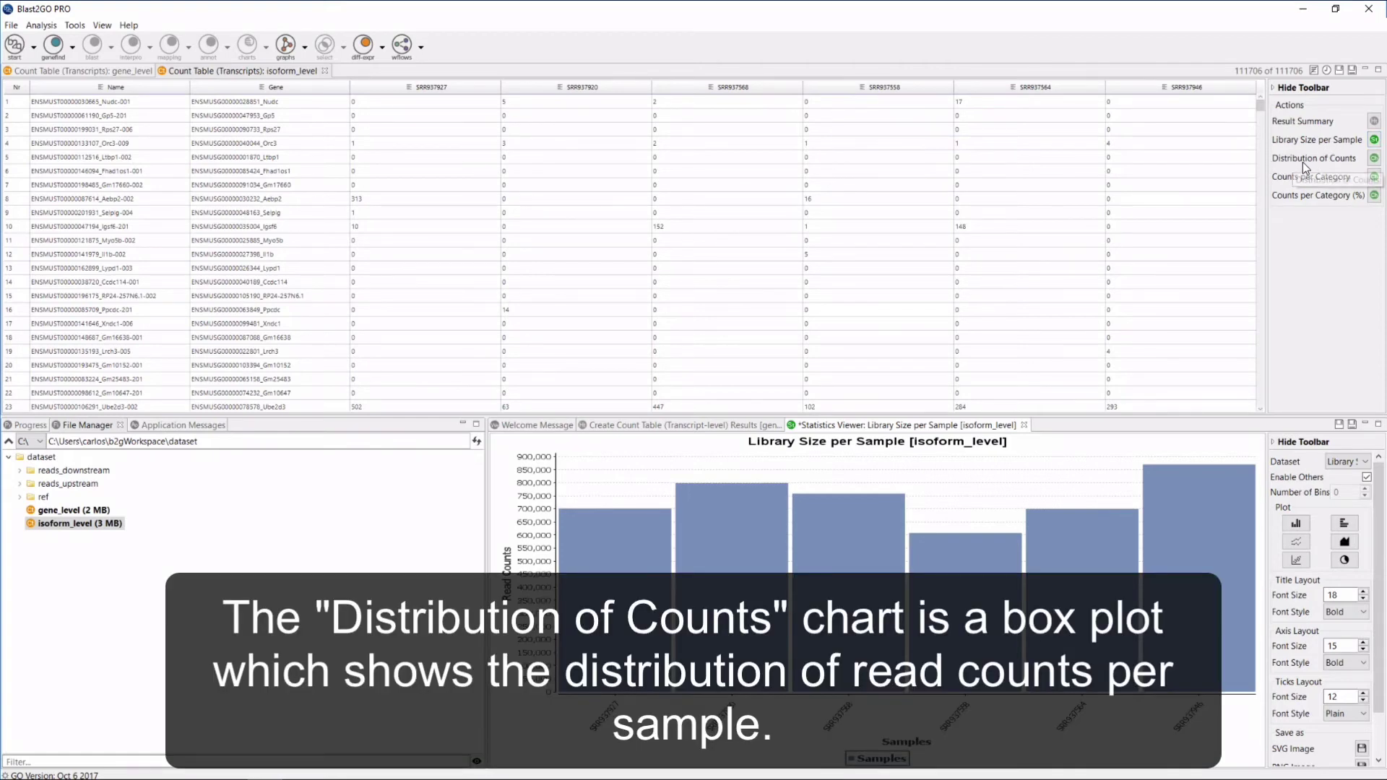
Generate the Distribution of Counts plot, dismiss its warning, then create Counts per Category
{"action": "left_click", "coordinate": [1374, 158]}
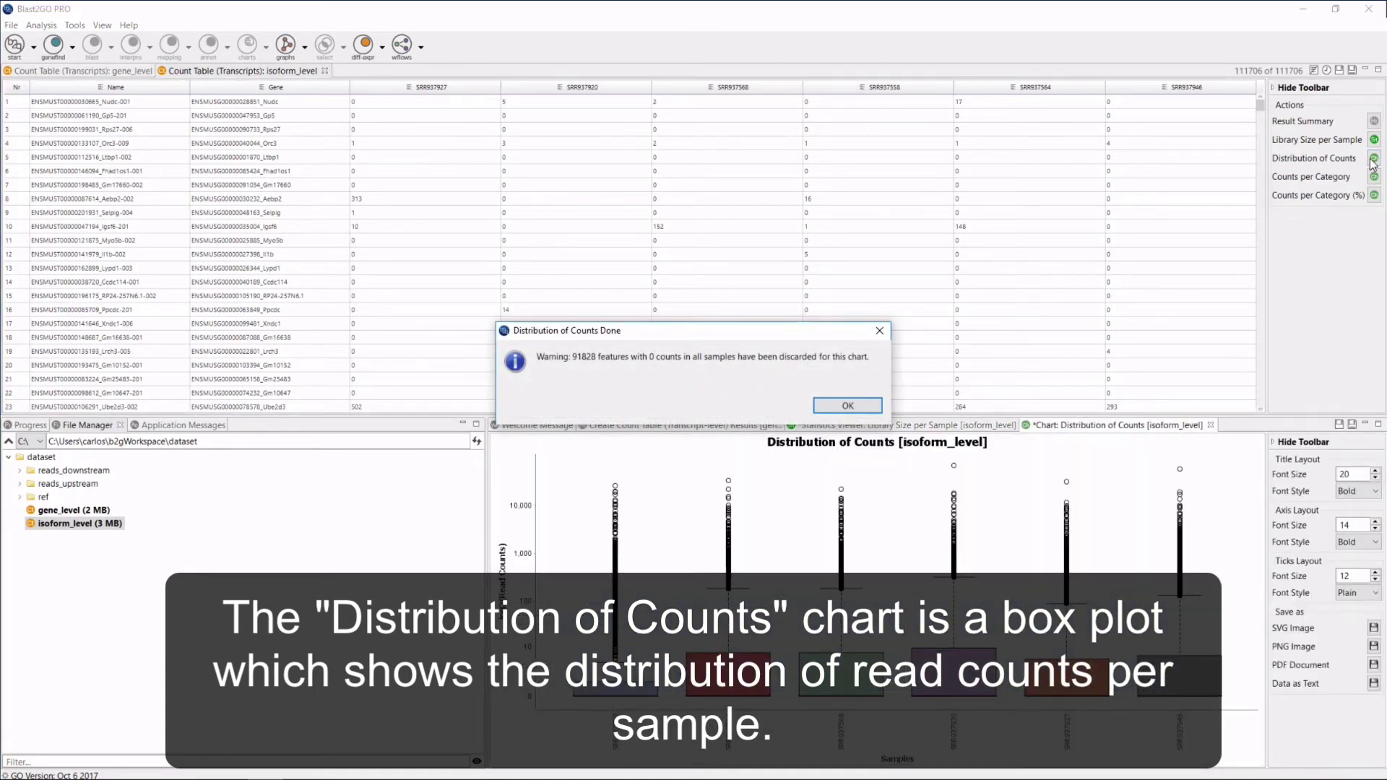
{"action": "key", "text": "Return"}
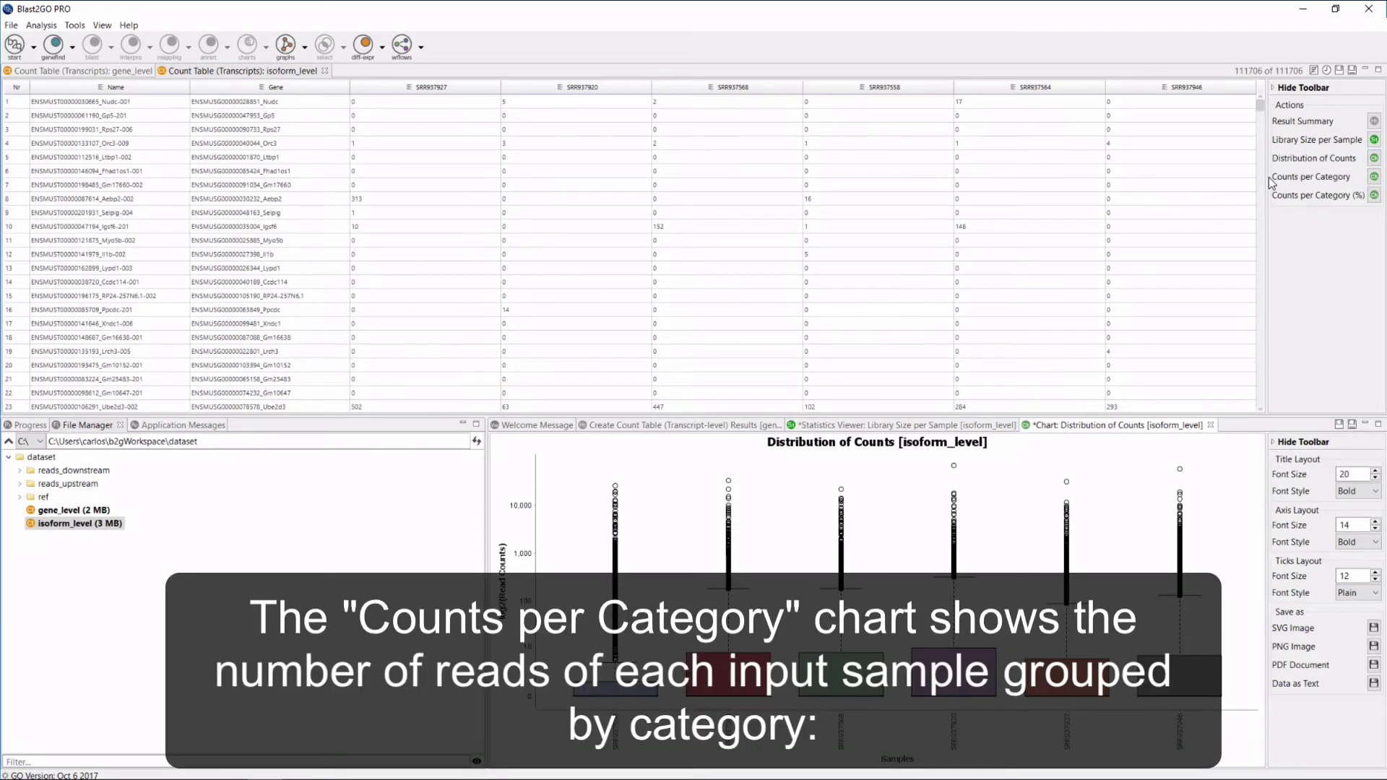
{"action": "left_click", "coordinate": [1374, 177]}
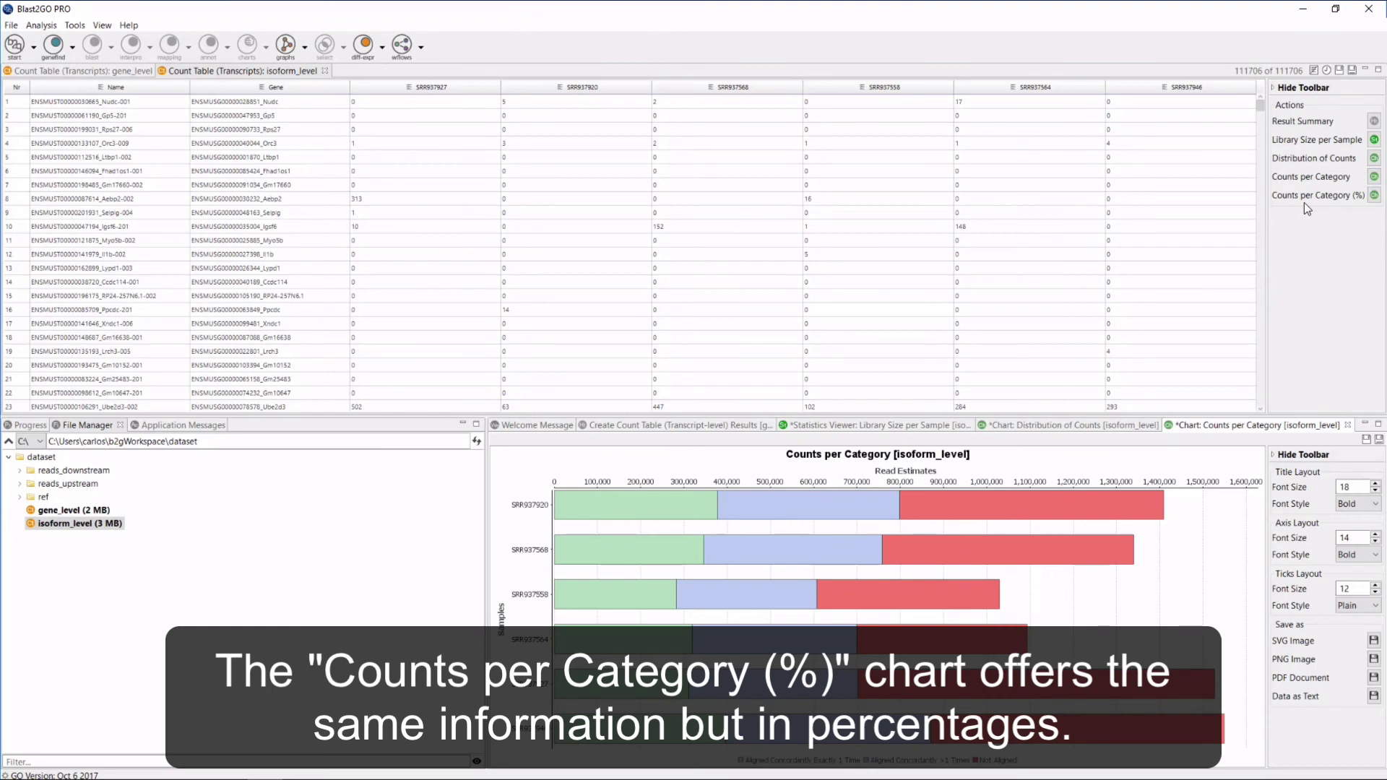
Generate the Counts per Category (%) chart for isoform_level
{"action": "left_click", "coordinate": [1374, 195]}
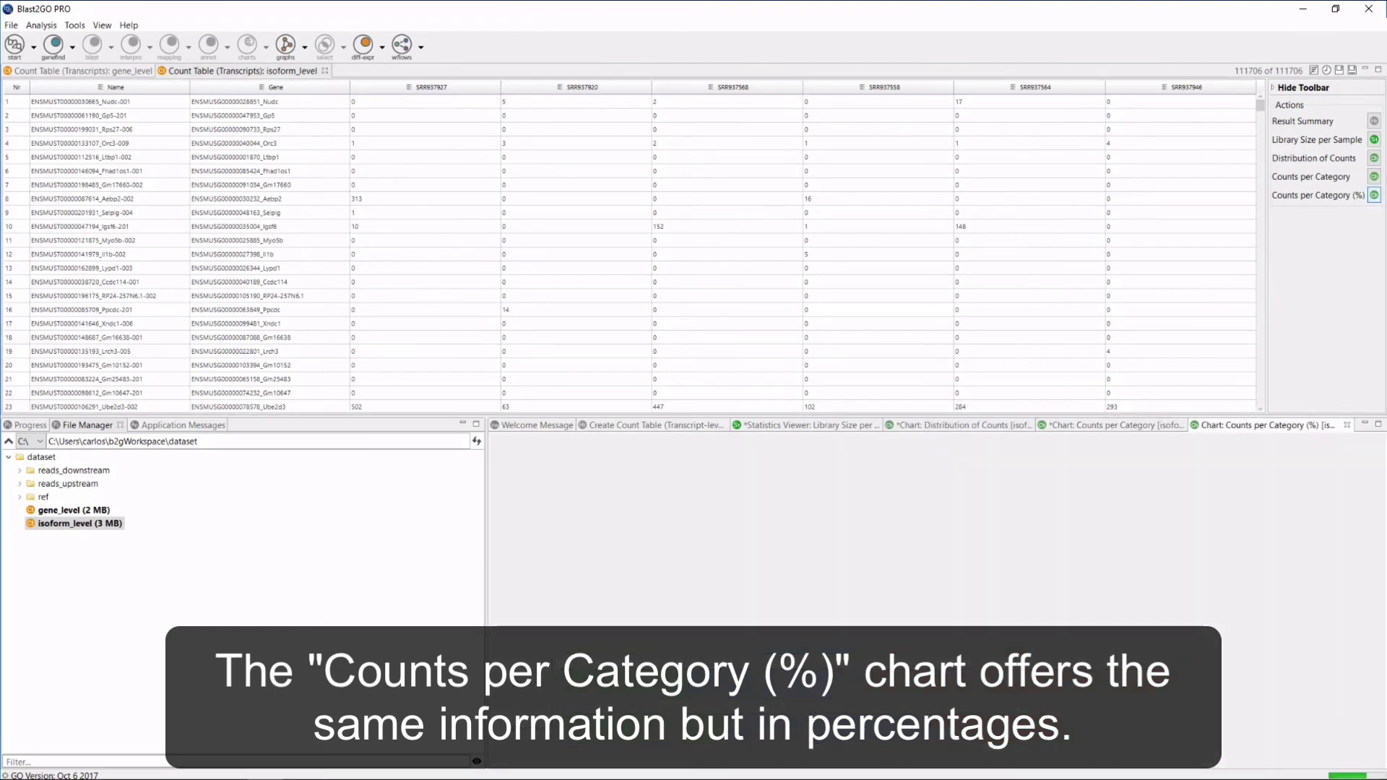